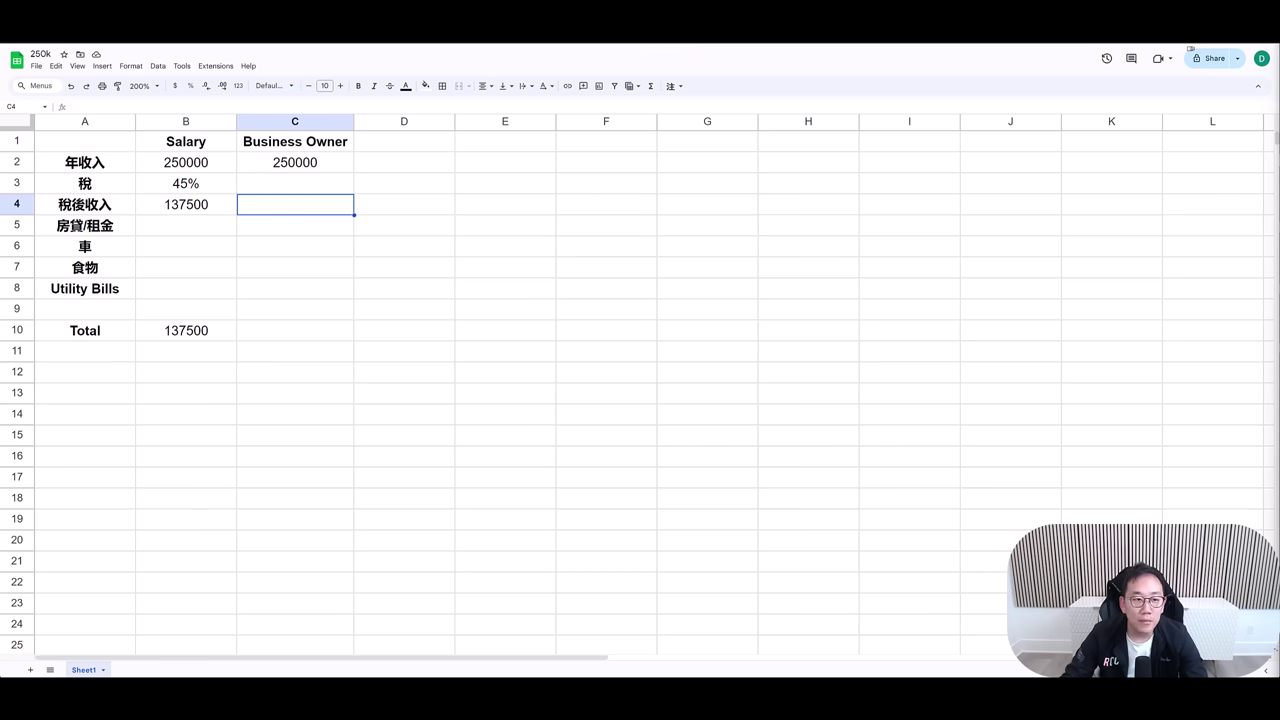
click(325, 86)
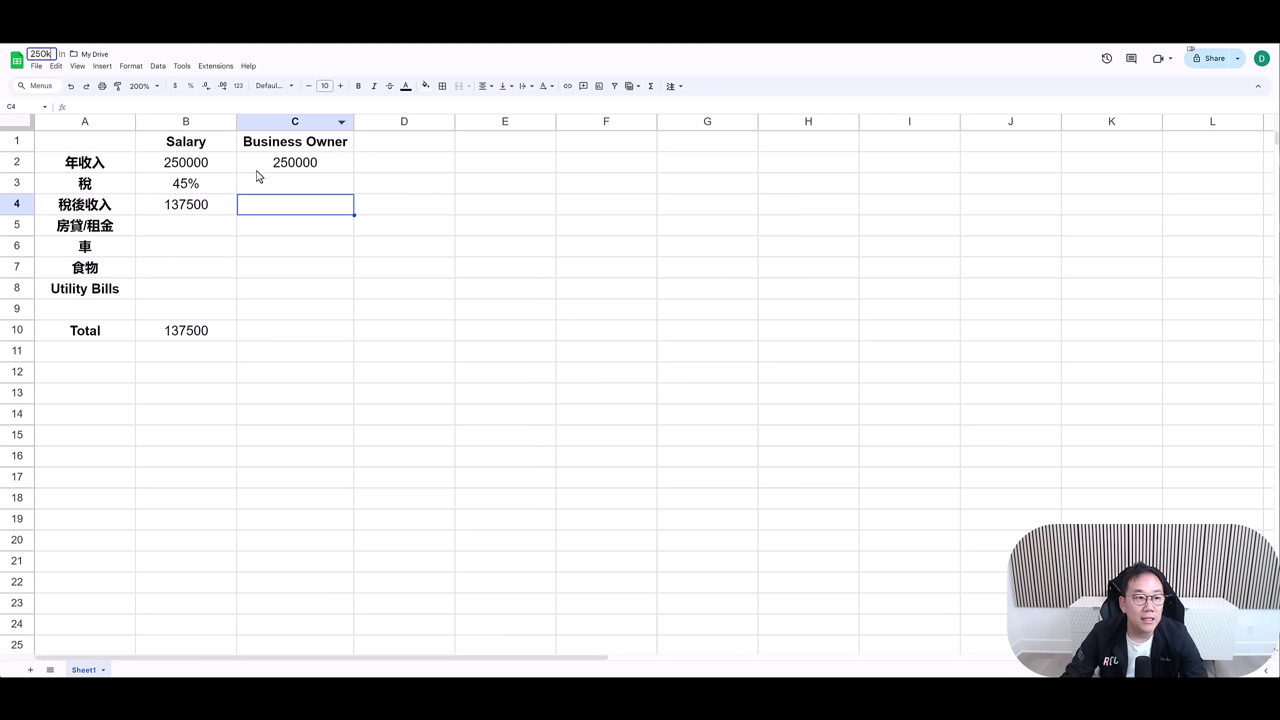
click(211, 210)
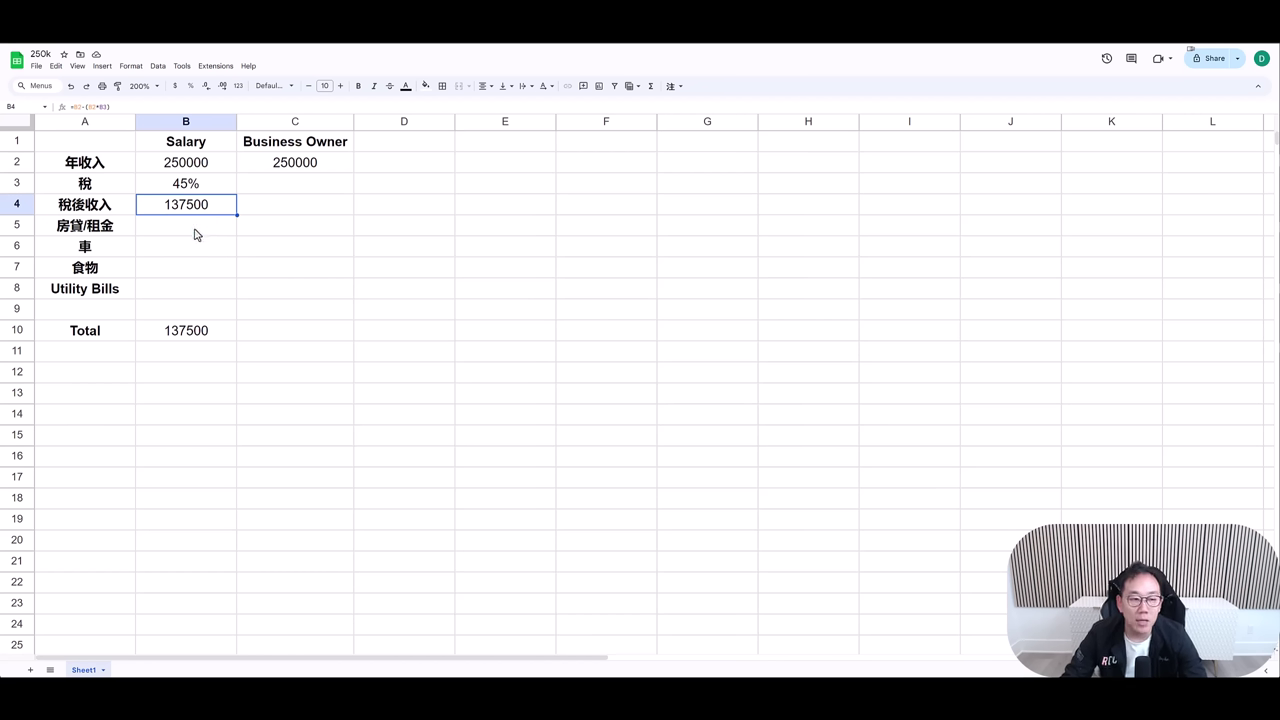
click(196, 233)
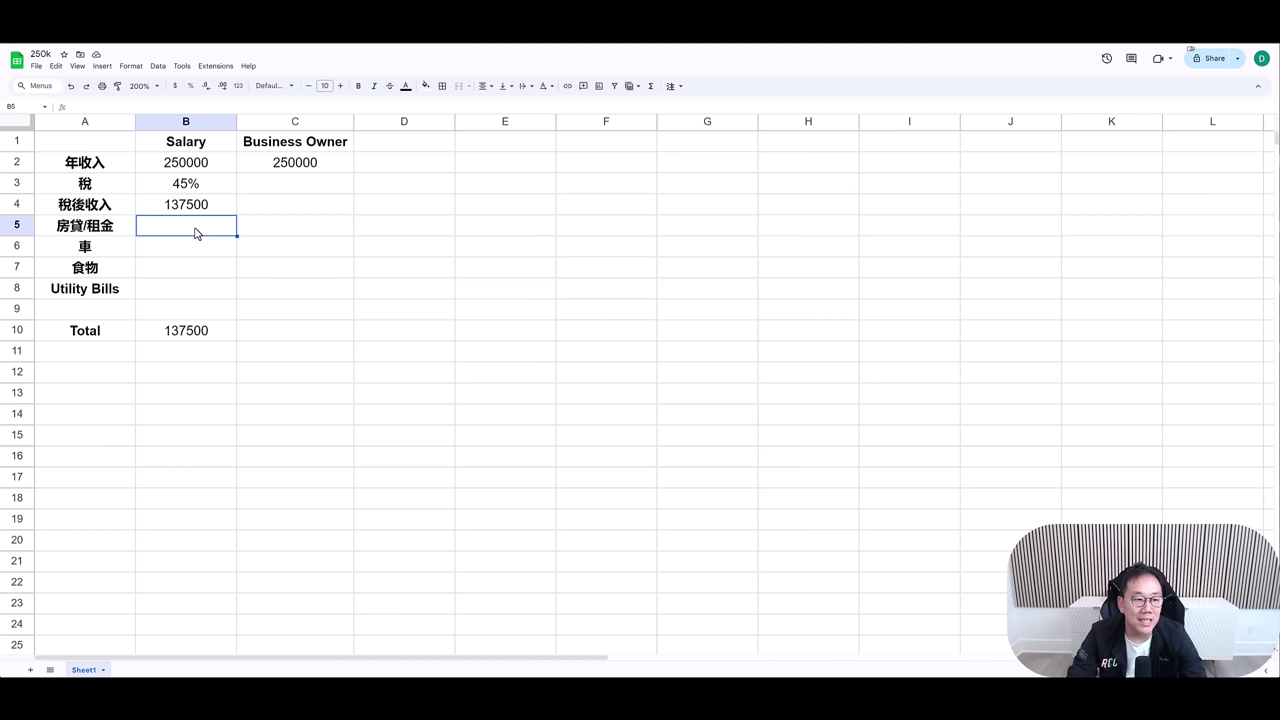
text(3000)
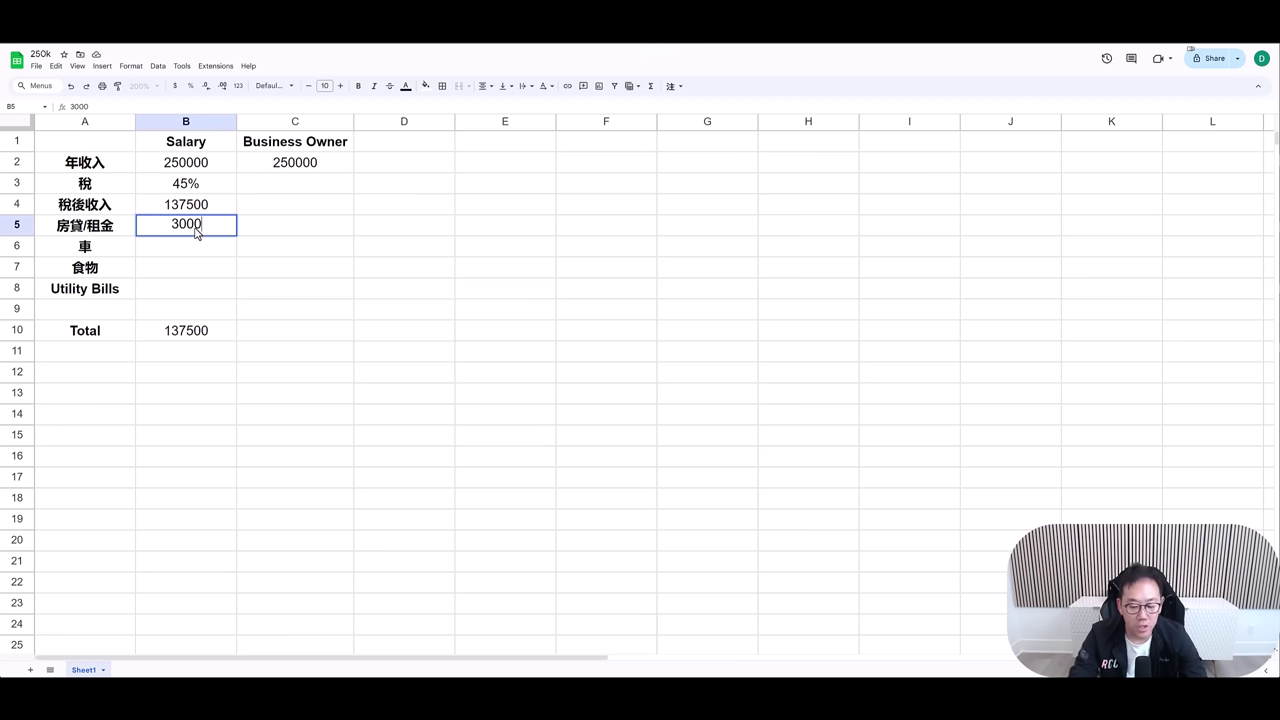
key(BackSpace)
key(BackSpace)
key(BackSpace)
key(BackSpace)
key(Escape)
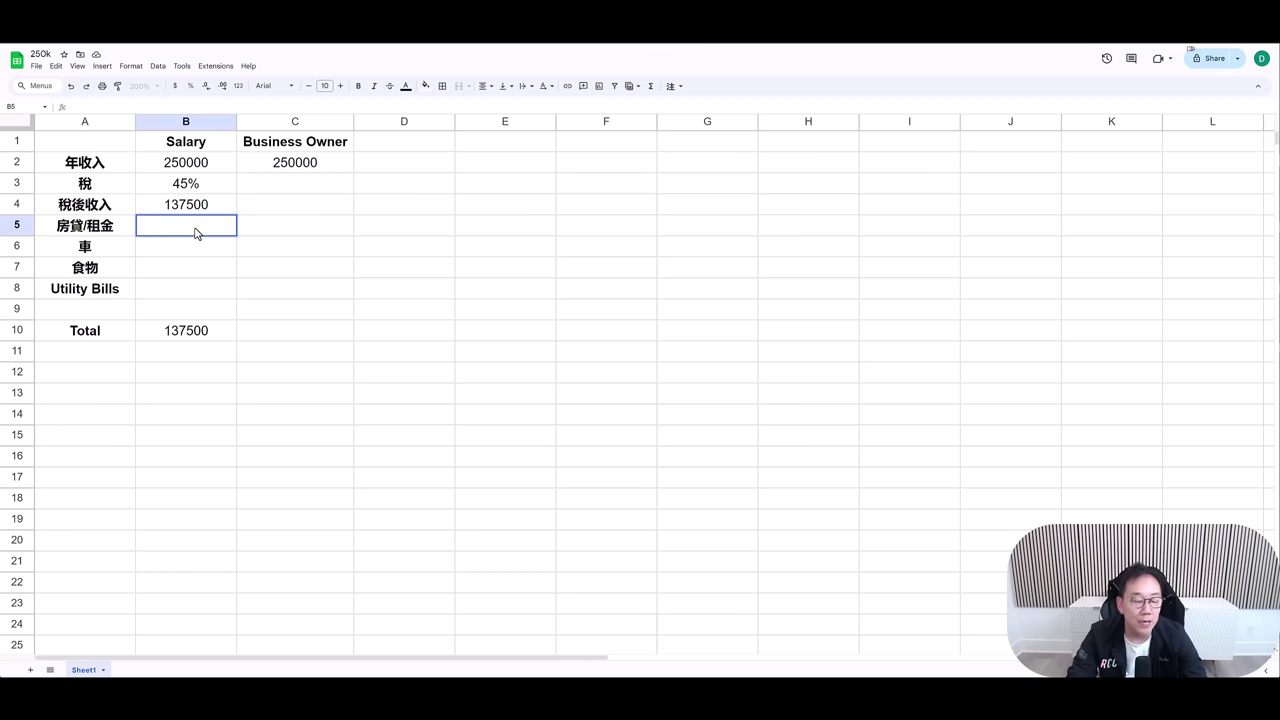
Fill the Salary column's expenses: 36000 for 房貸/租金, 12000 for 車, 18000 for 食物 and 6000 for Utility Bills.
text(36000)
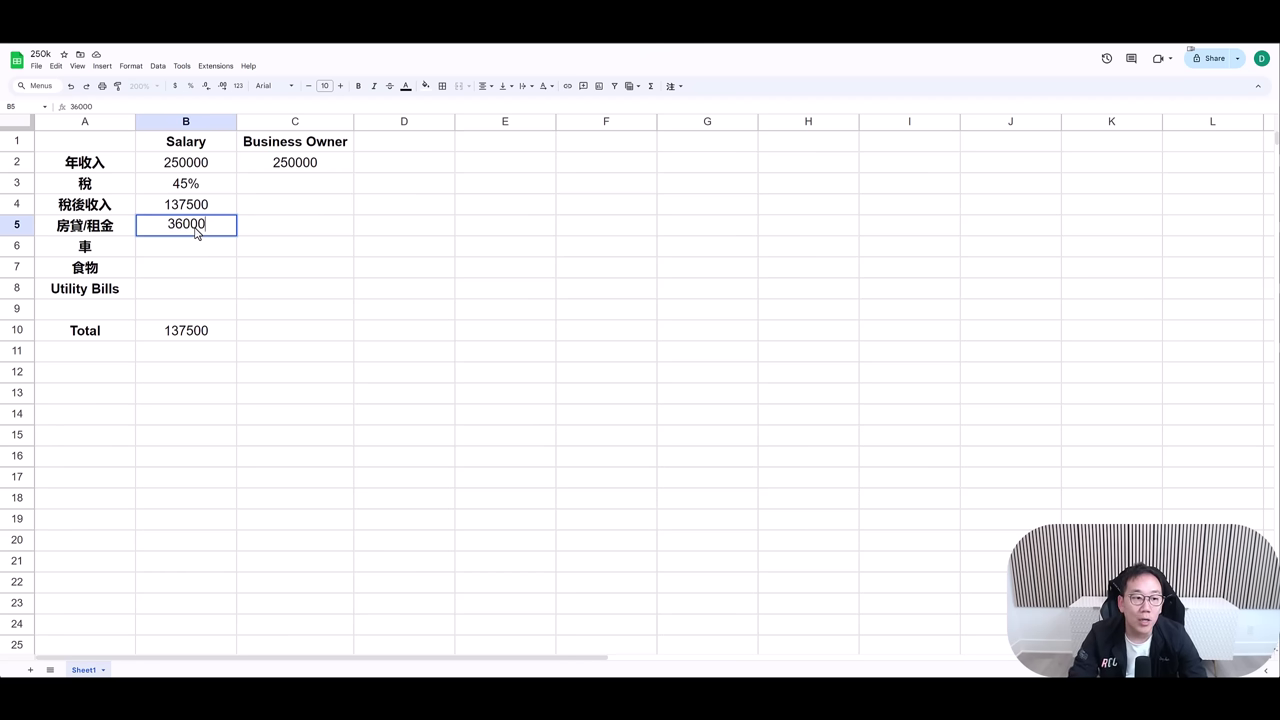
key(Return)
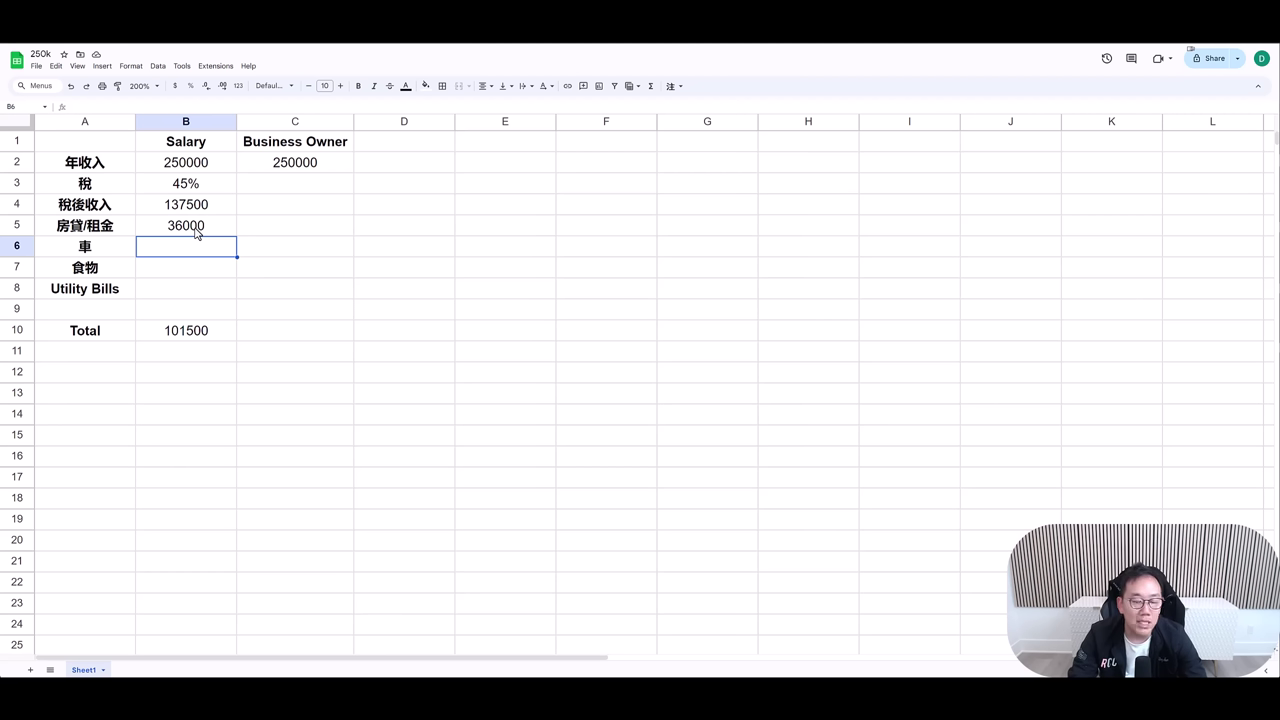
text(12000)
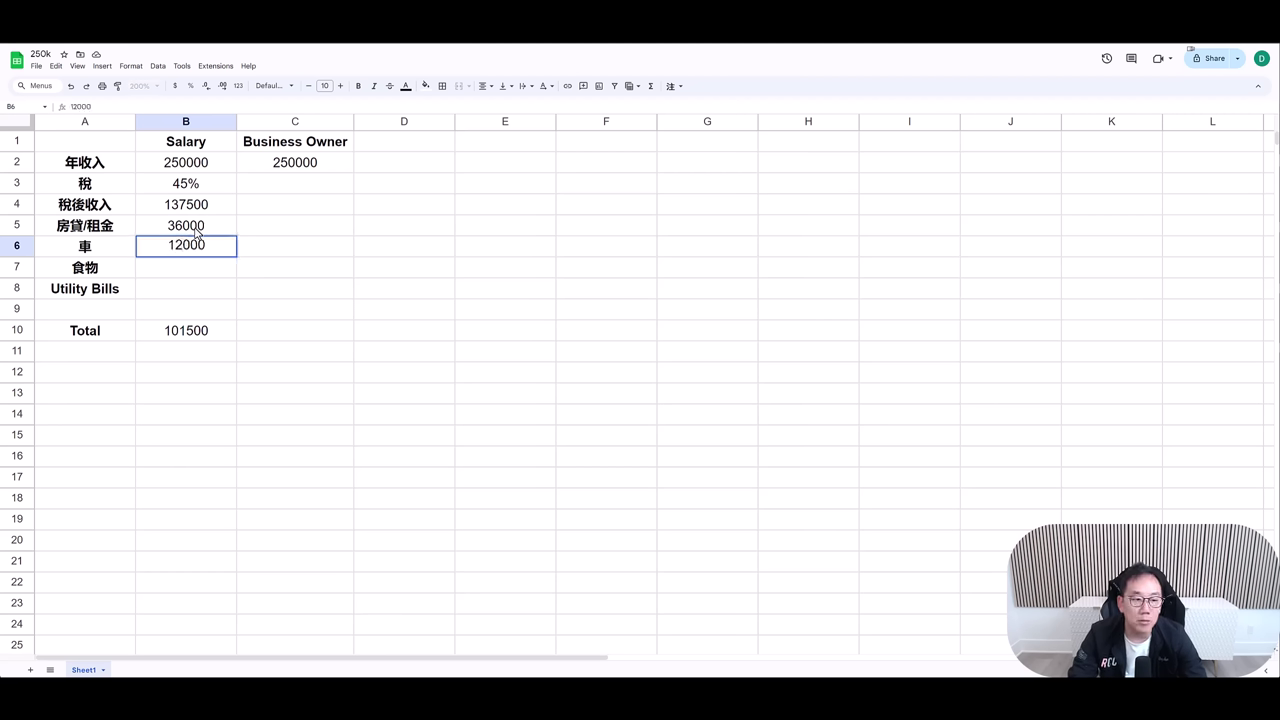
key(Return)
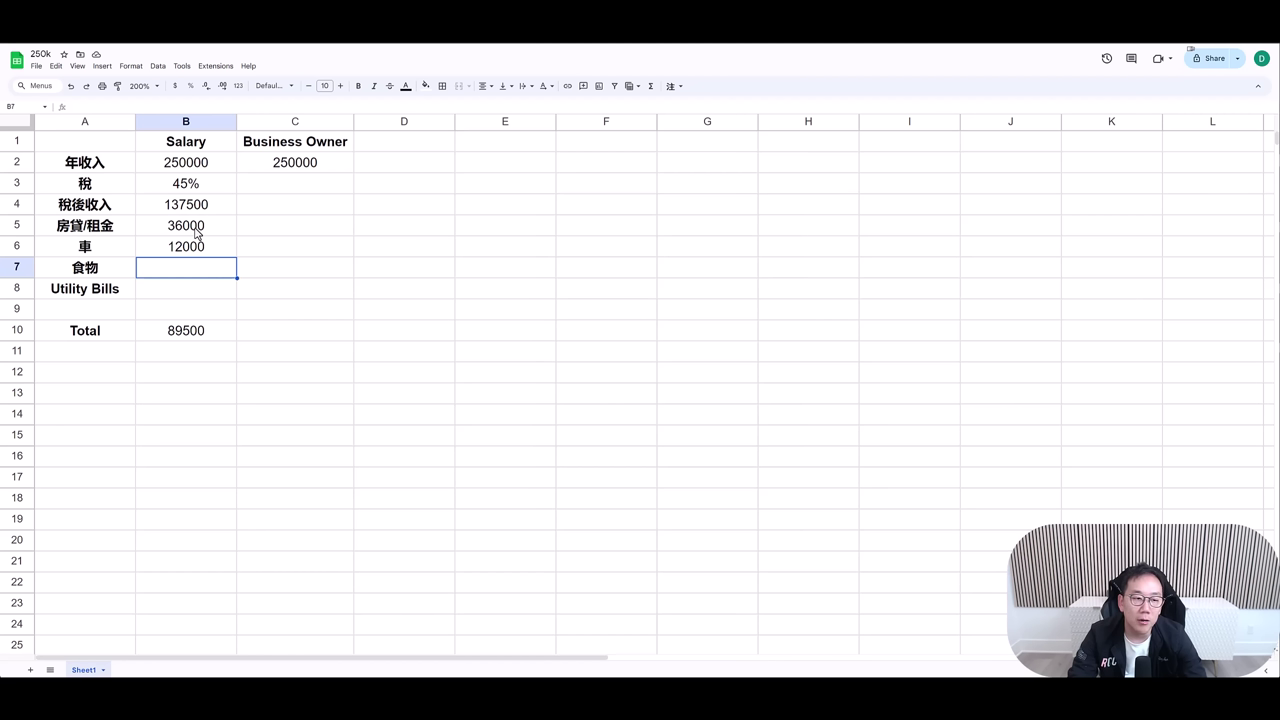
text(18000)
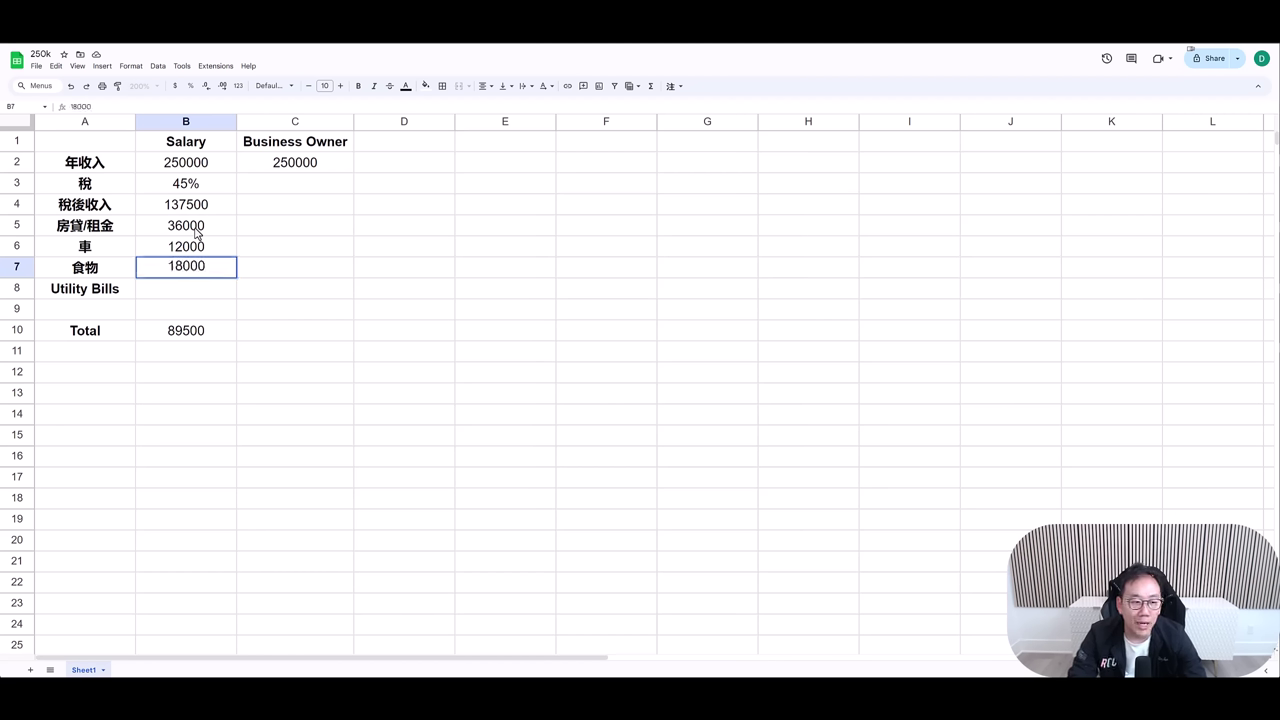
key(Return)
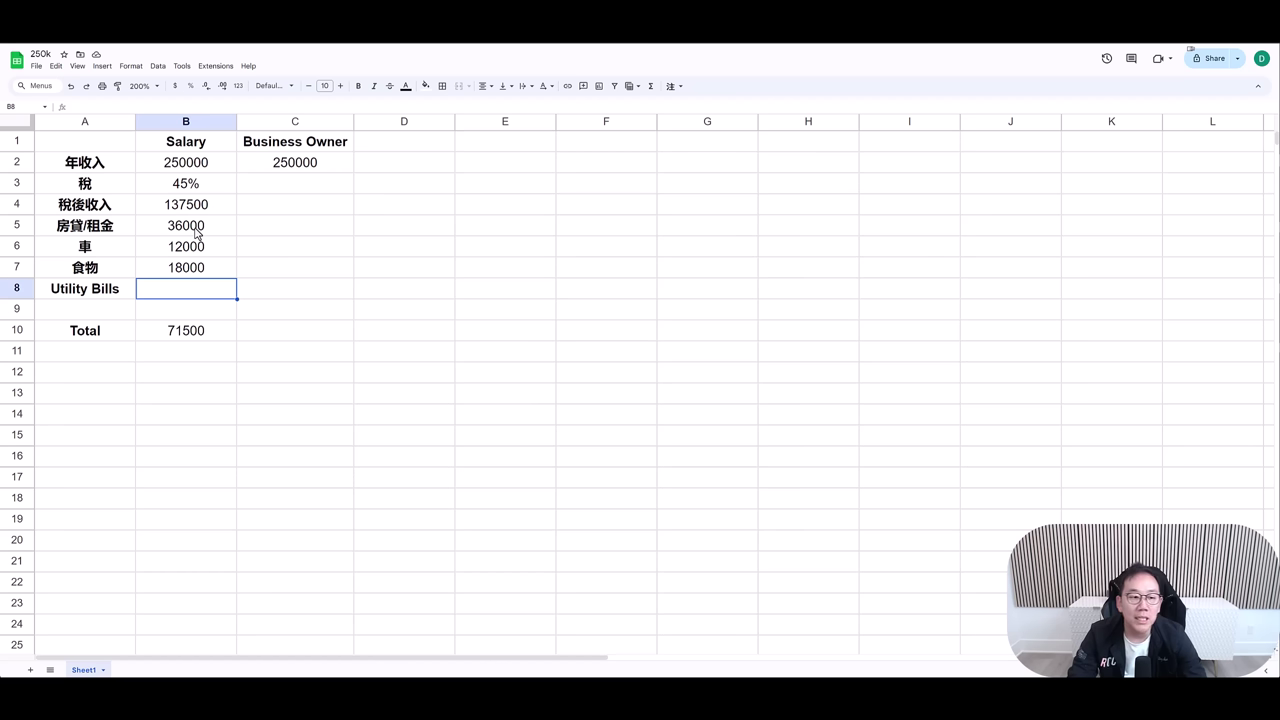
text(6000)
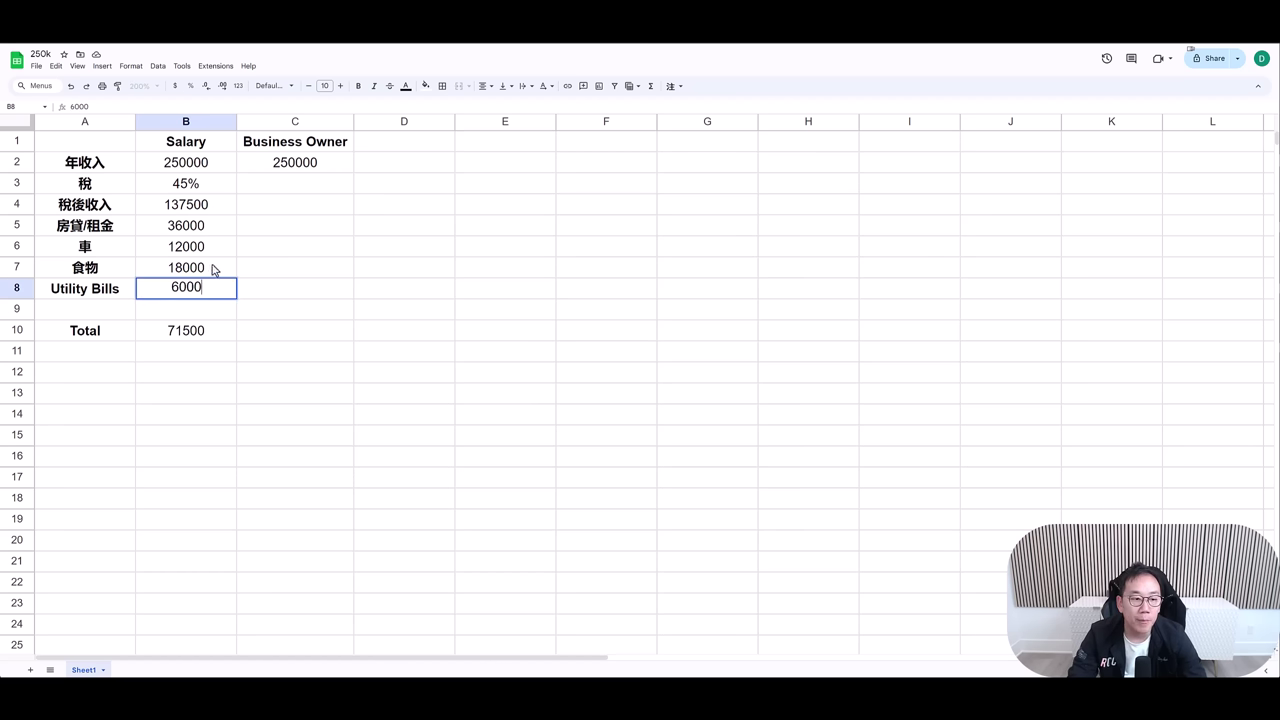
key(Return)
click(214, 292)
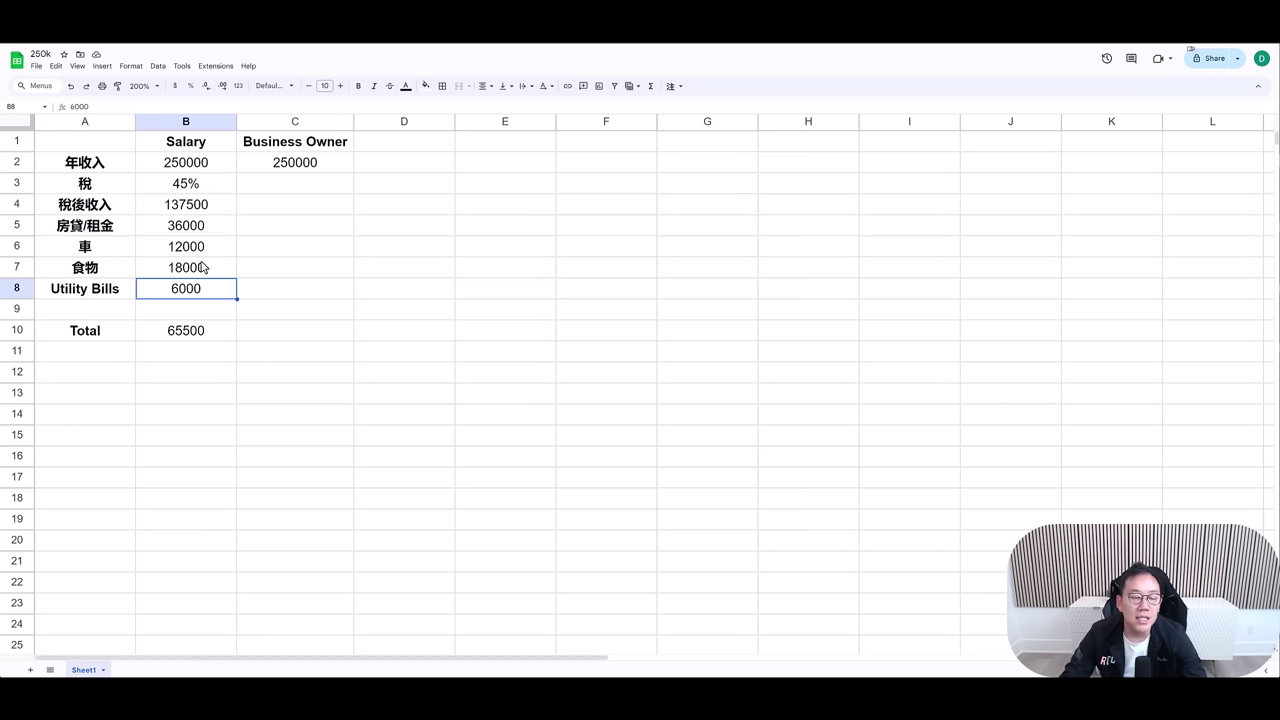
click(201, 336)
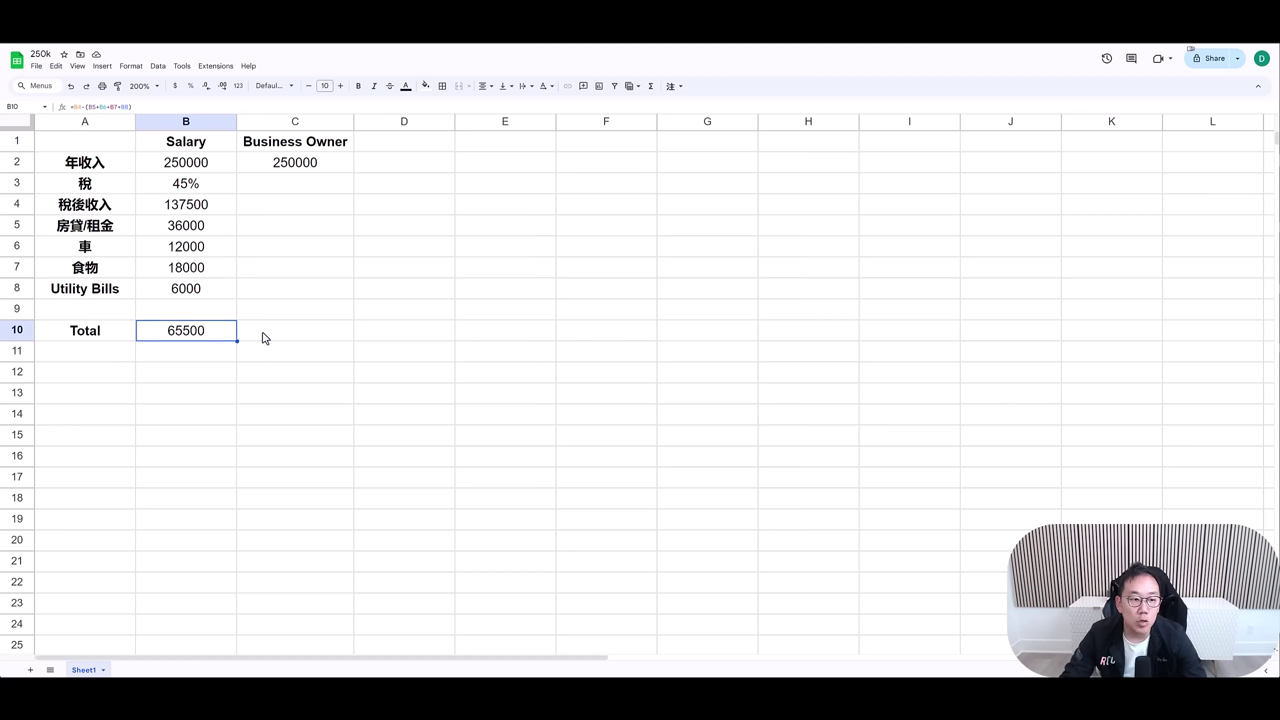
Fill the Business Owner column's expenses in C5 to C8 with 36000, 12000, 18000 and 6000.
click(328, 208)
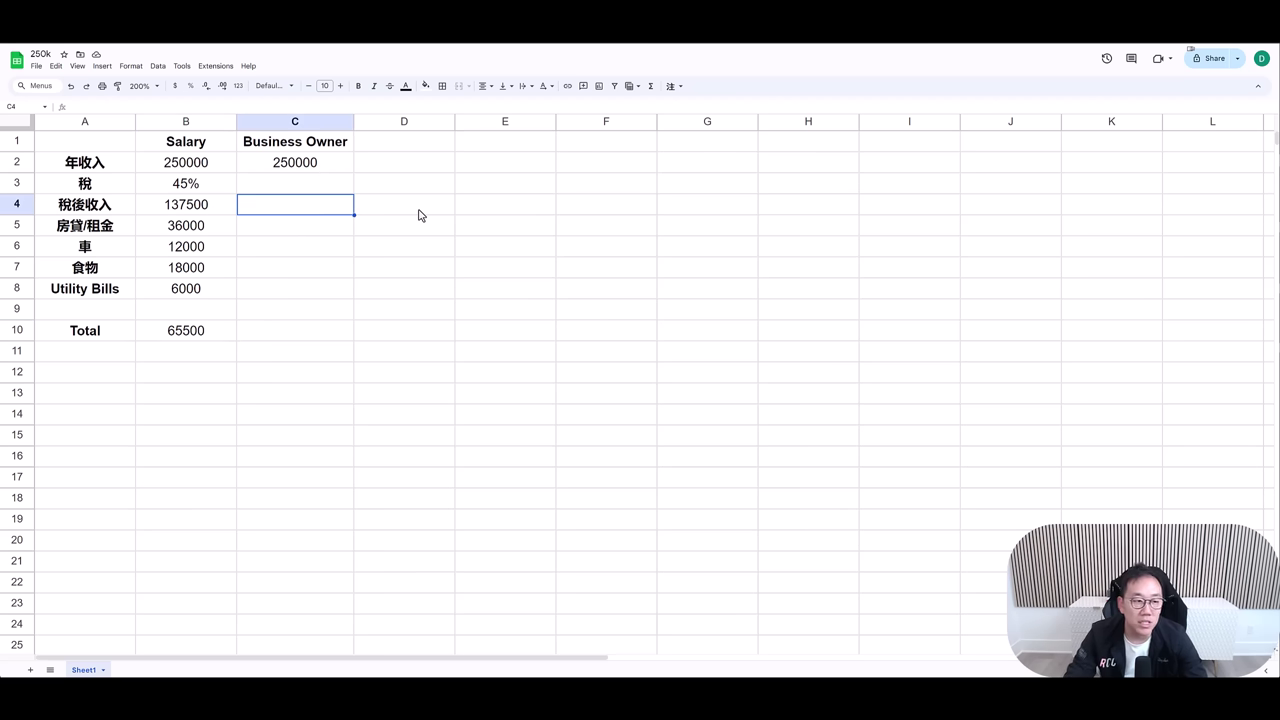
key(Down)
text(36000)
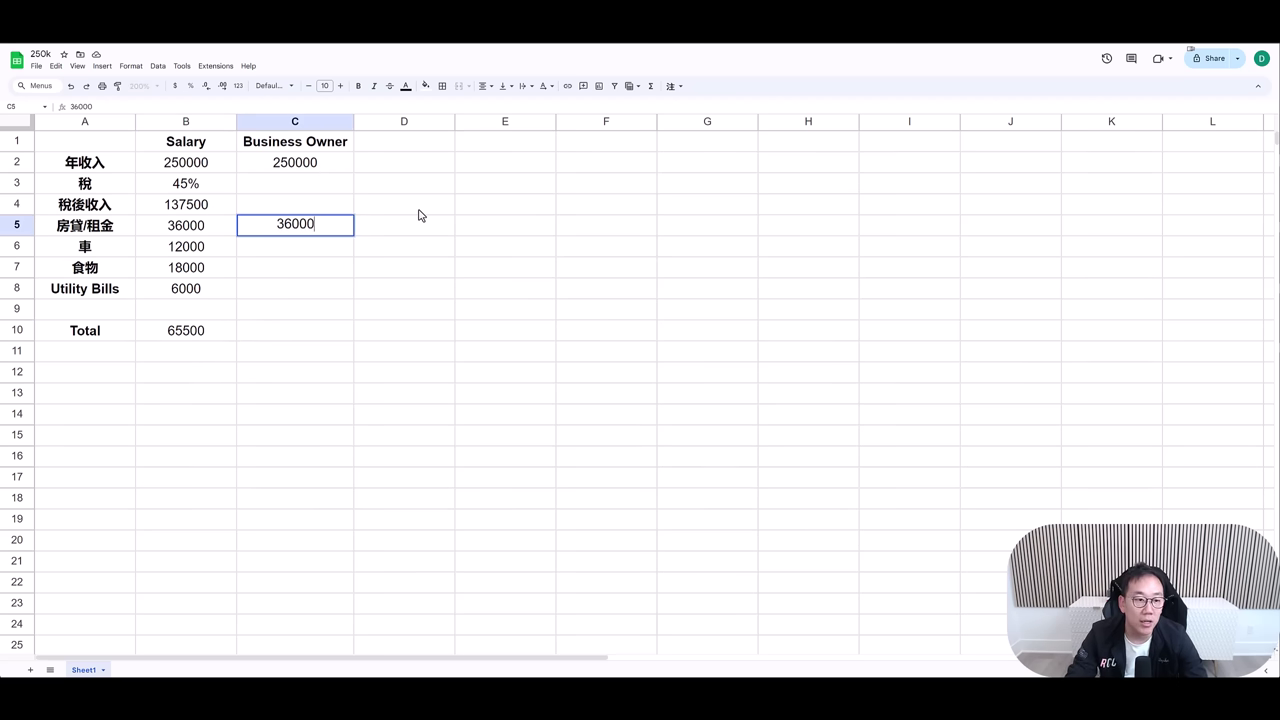
key(Return)
text(12000)
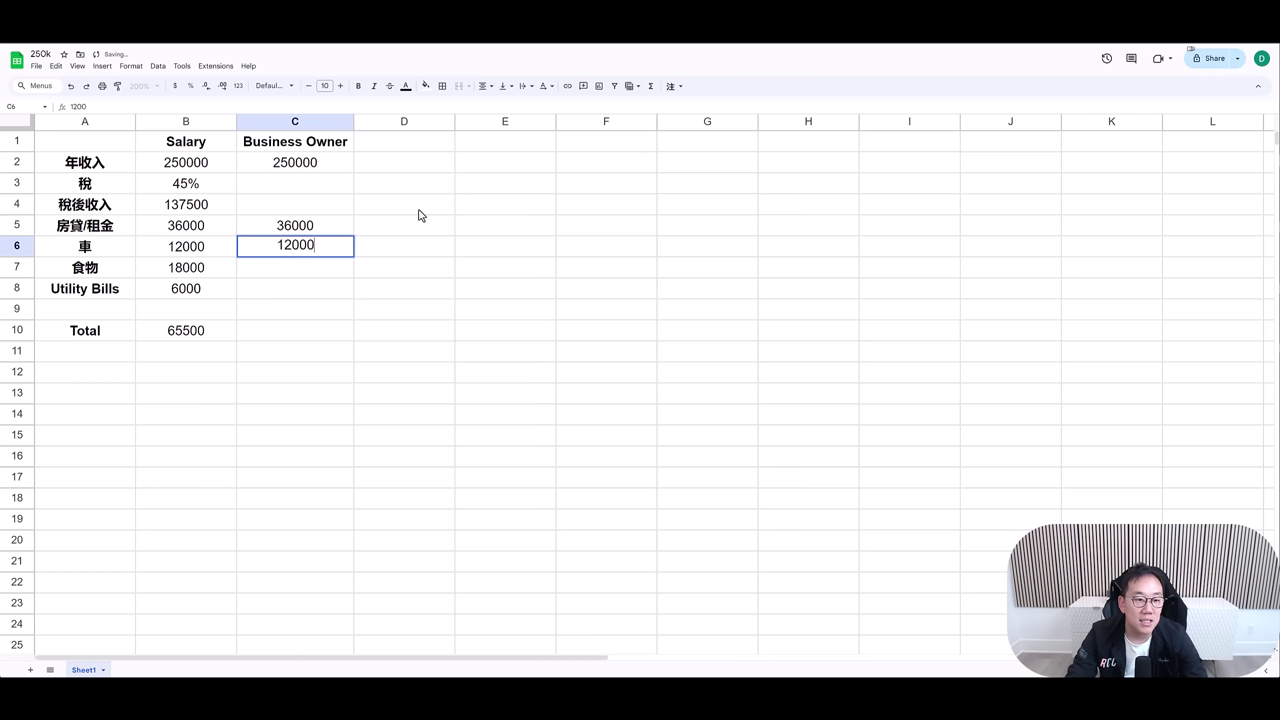
key(Return)
text(18000)
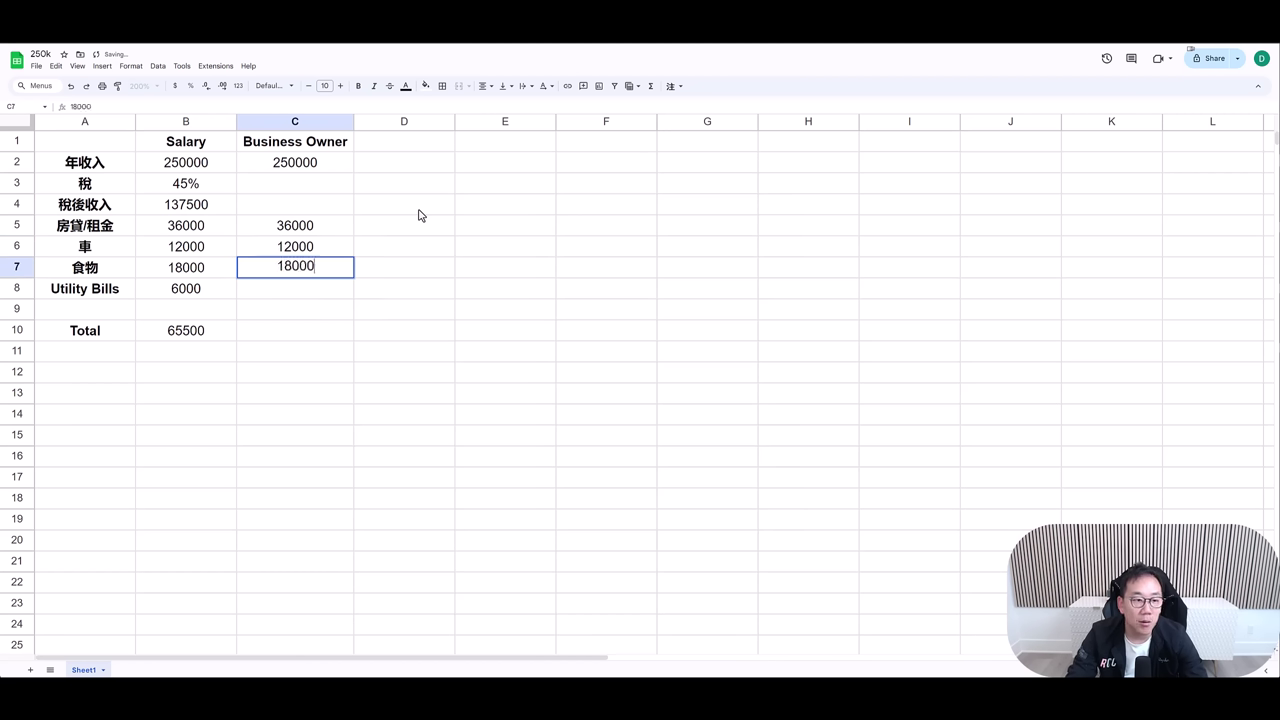
key(Return)
text(6000)
key(Return)
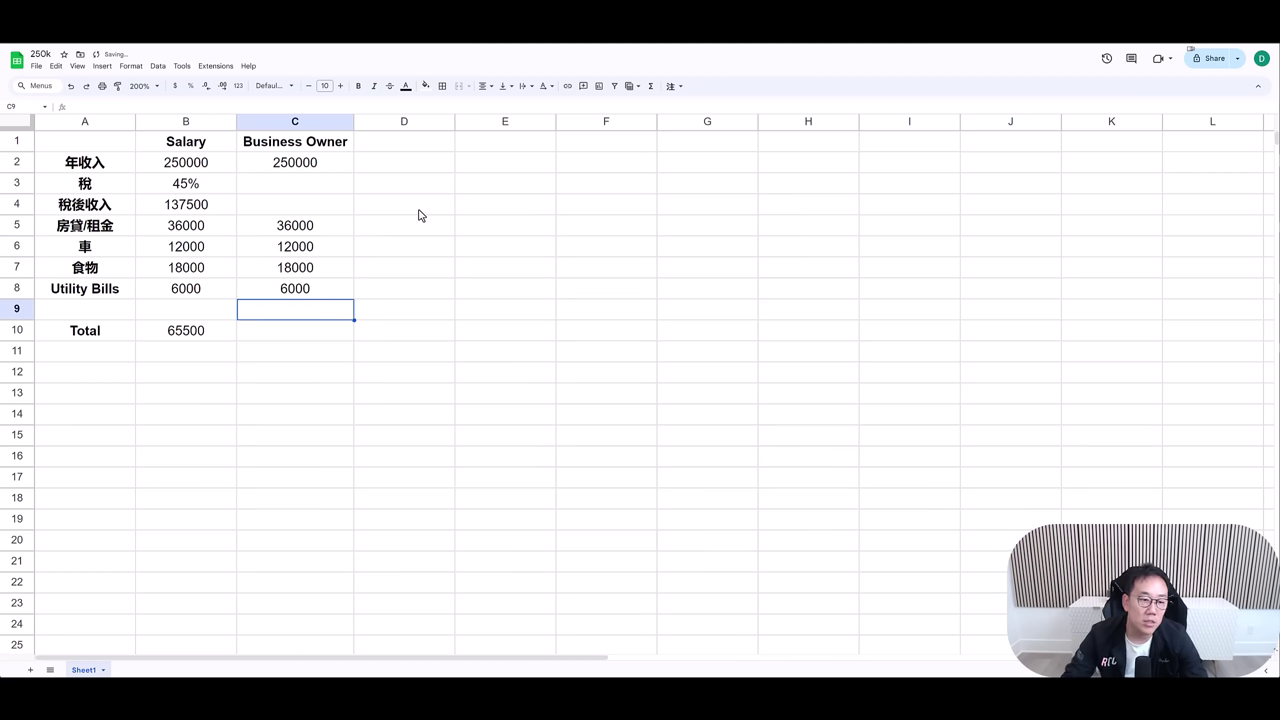
Calculate the Business Owner income minus its four expenses in D2 with =C2-C5-C6-C7-C8.
click(316, 233)
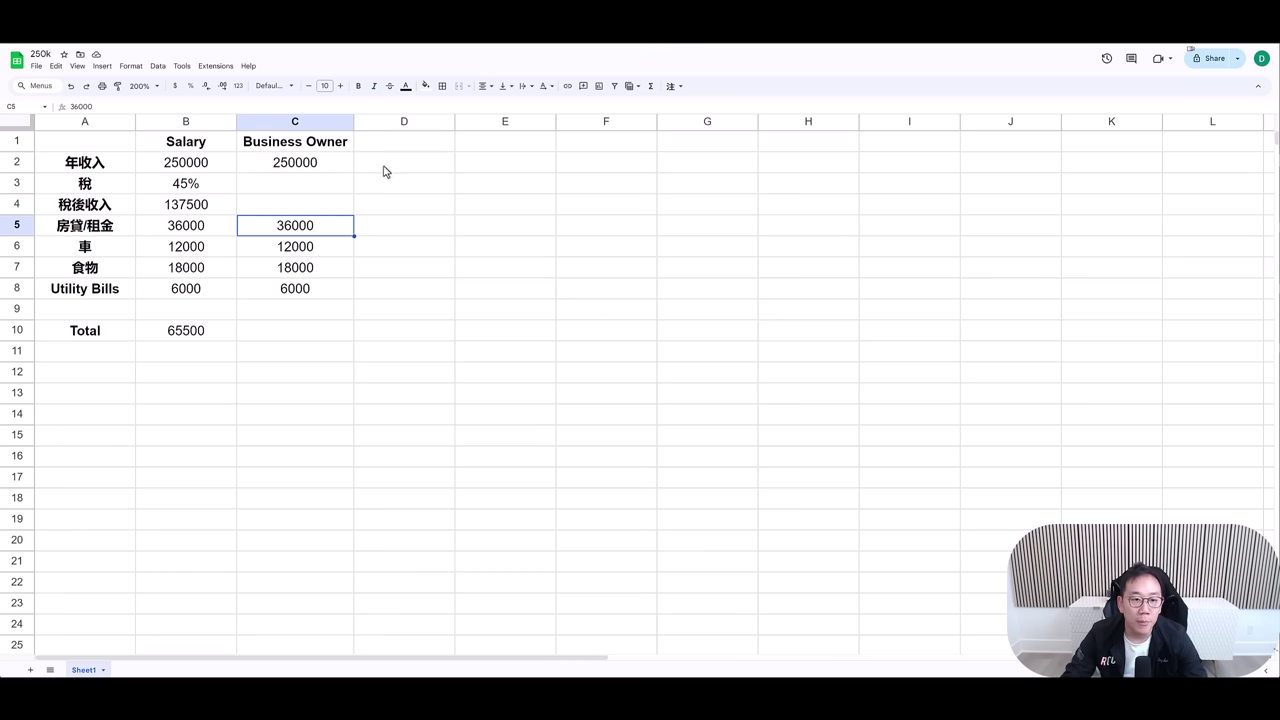
click(348, 170)
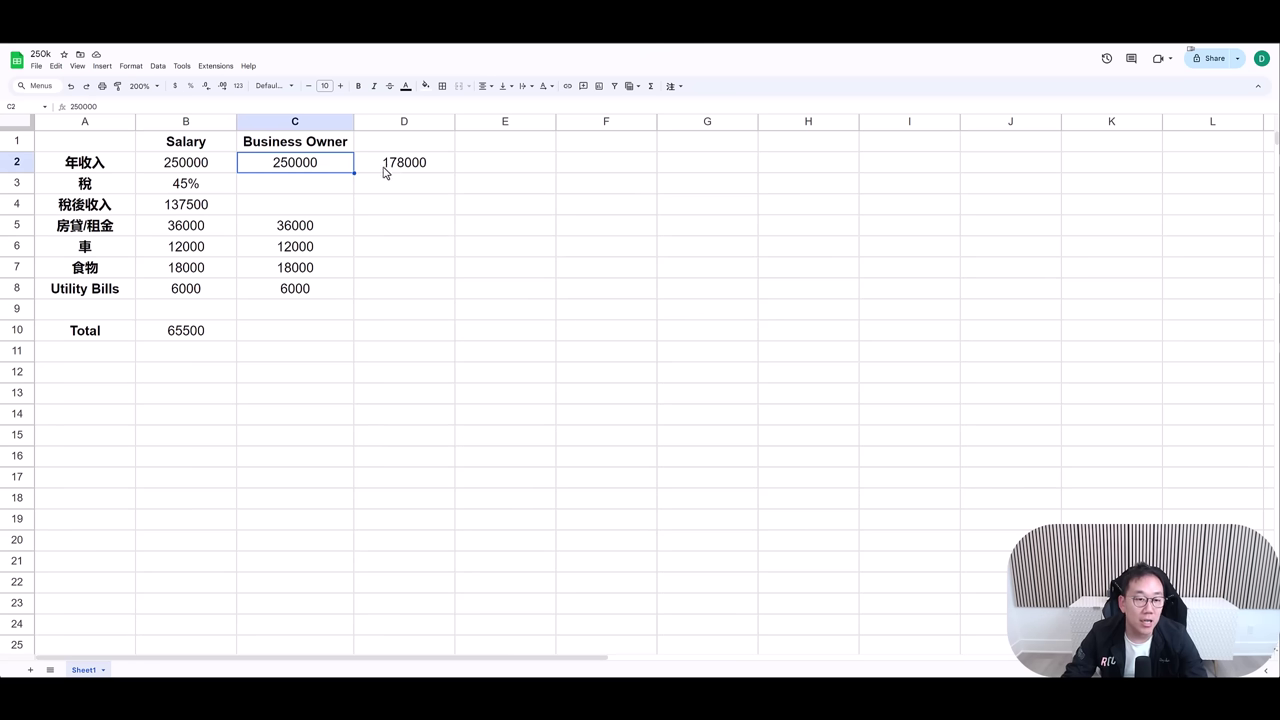
click(380, 170)
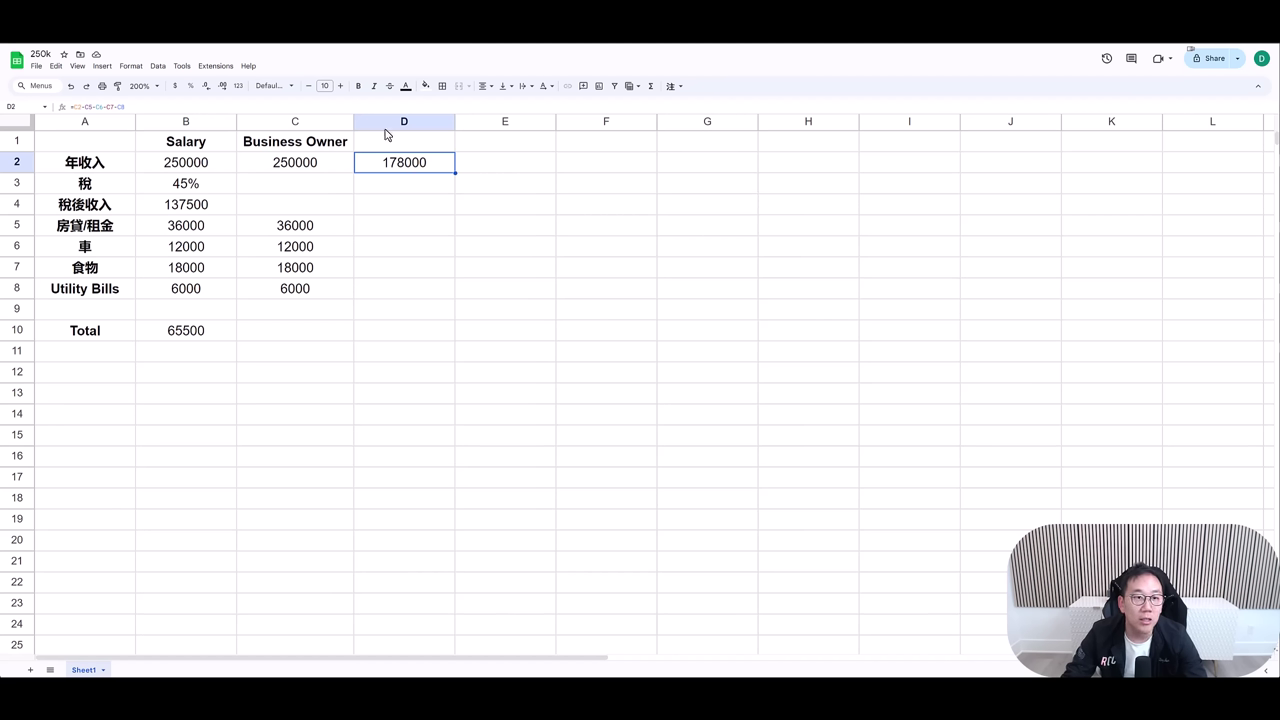
Check the 2024 tax brackets page and enter 34% as the Business Owner tax rate in C3.
key(ctrl+Tab)
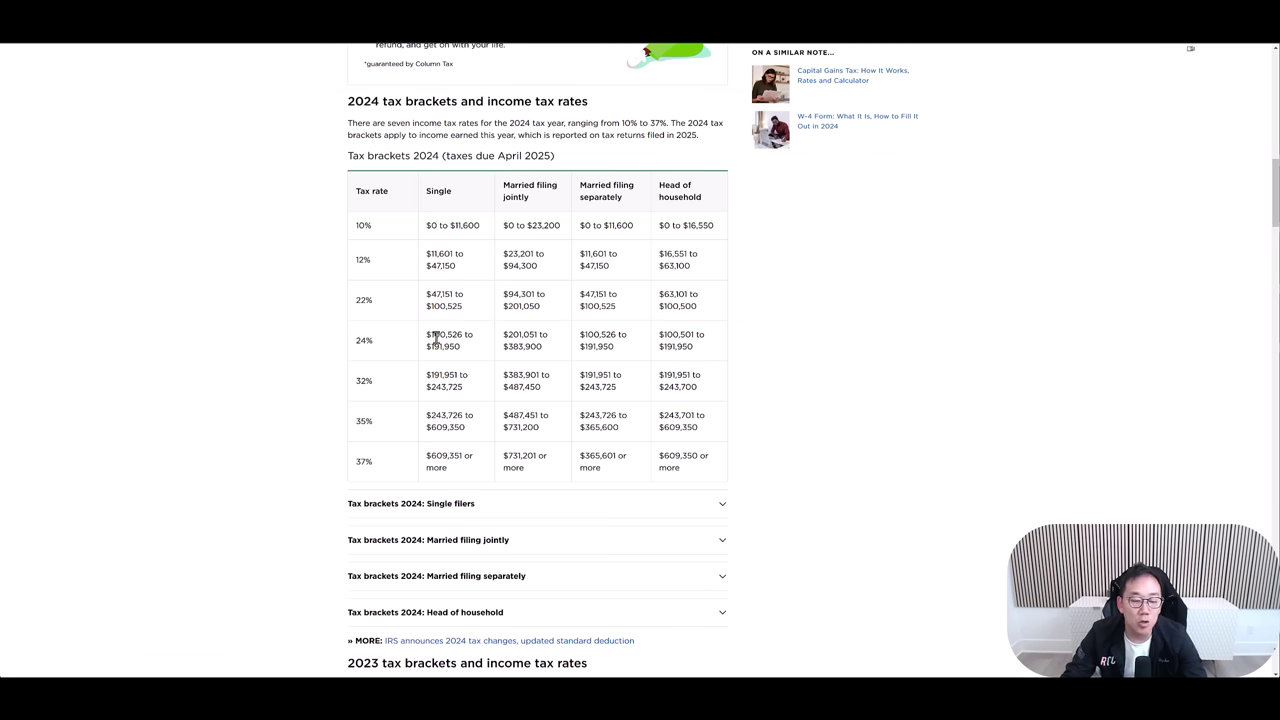
click(410, 44)
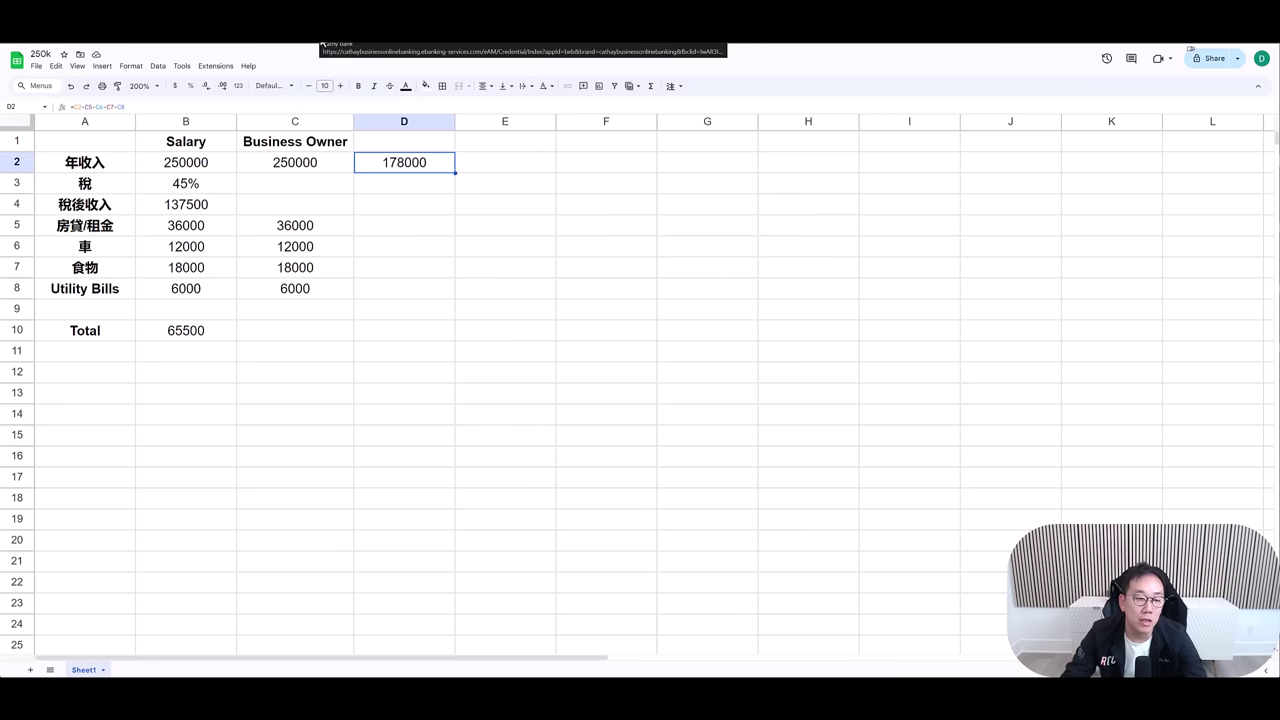
click(329, 190)
text(34%)
click(430, 188)
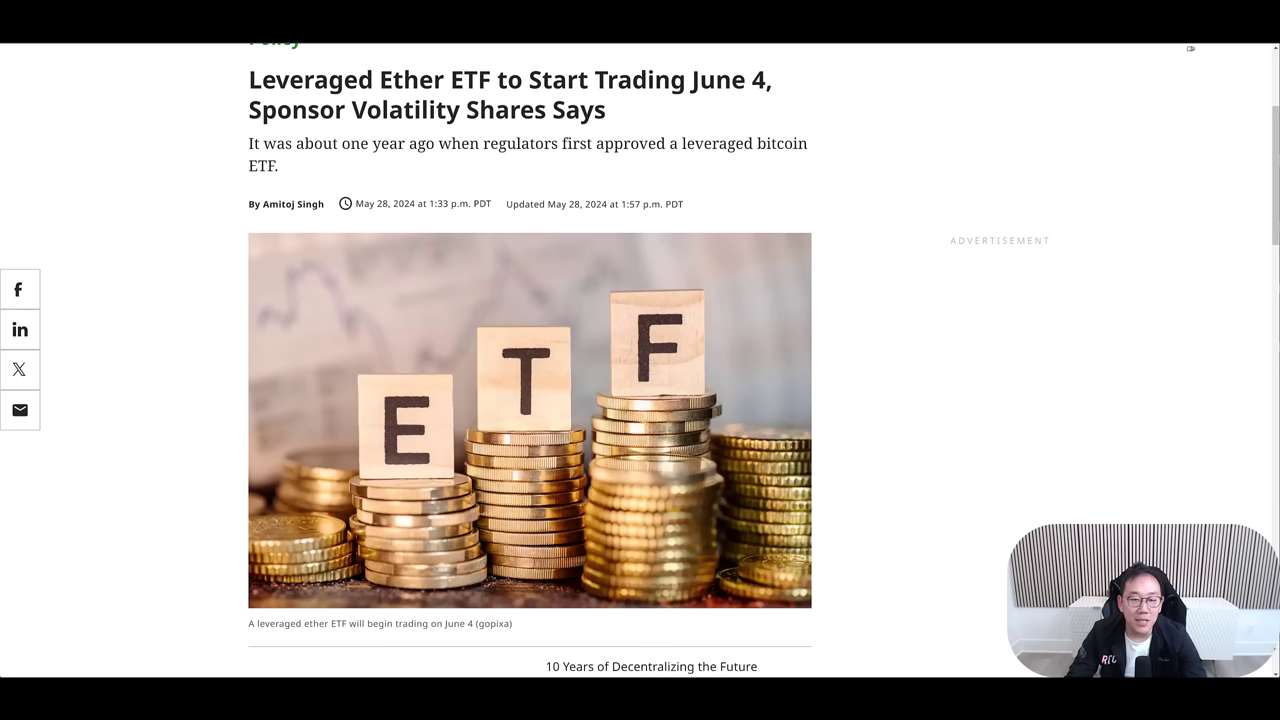
Read the article about the leveraged Ether ETF, including the highlighted paragraph and the text below it.
scroll(140, 230, down, 5)
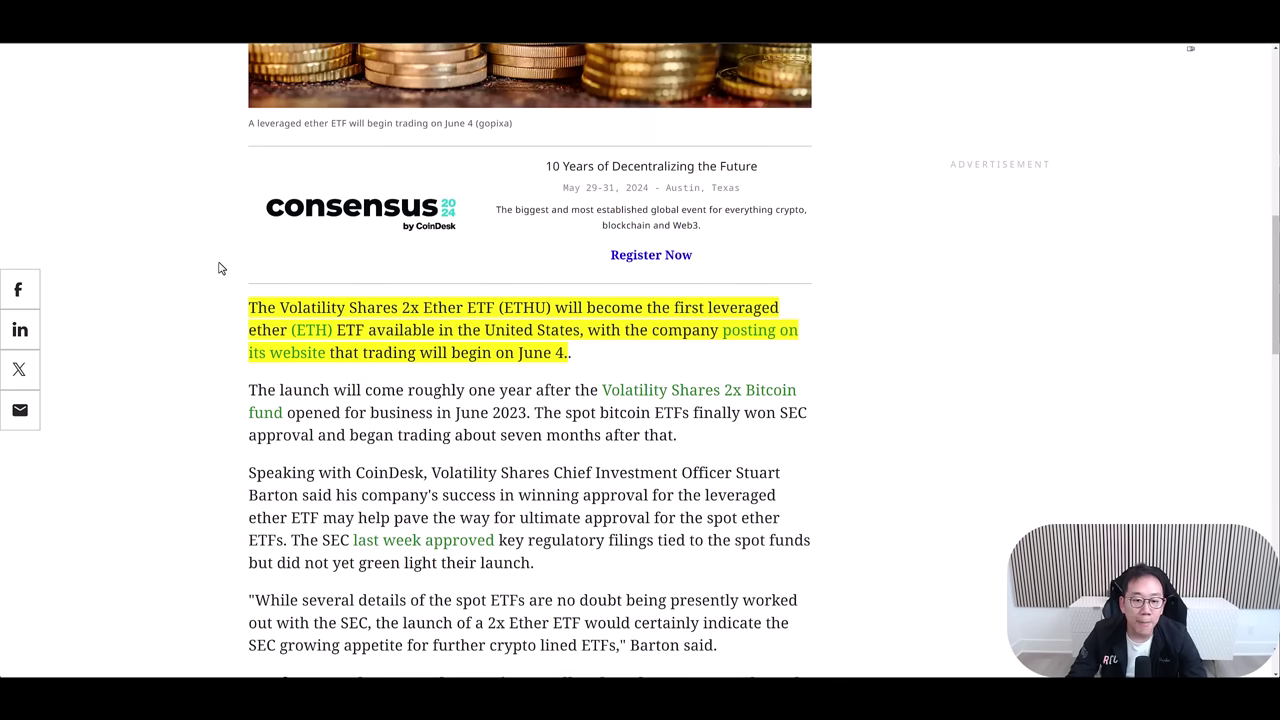
scroll(220, 266, down, 2)
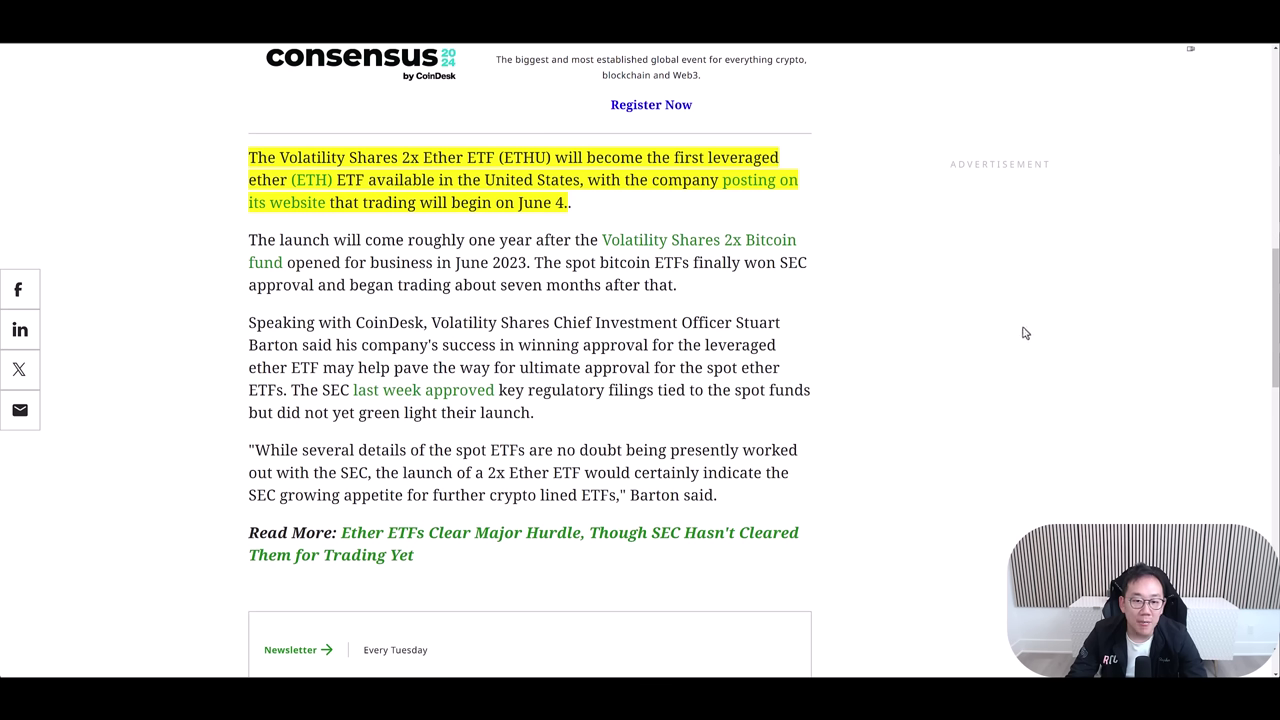